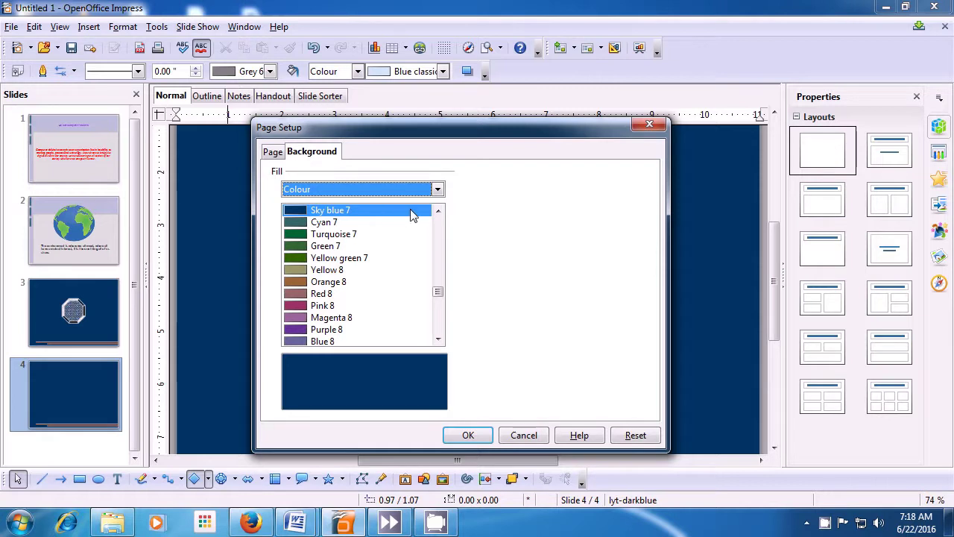
# Step: Set the background of slide 4 only to the solid colour Magenta 10
pyautogui.click(437, 190)
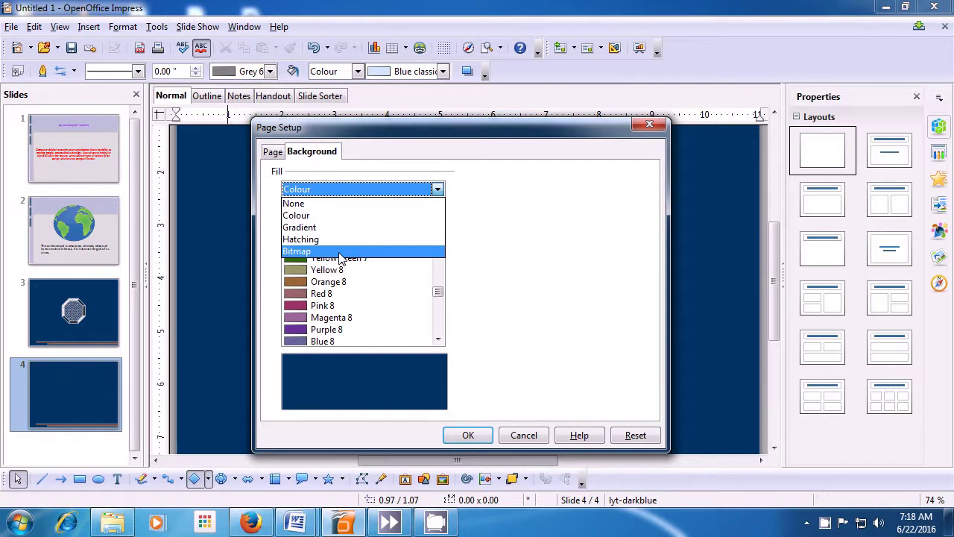
pyautogui.click(317, 216)
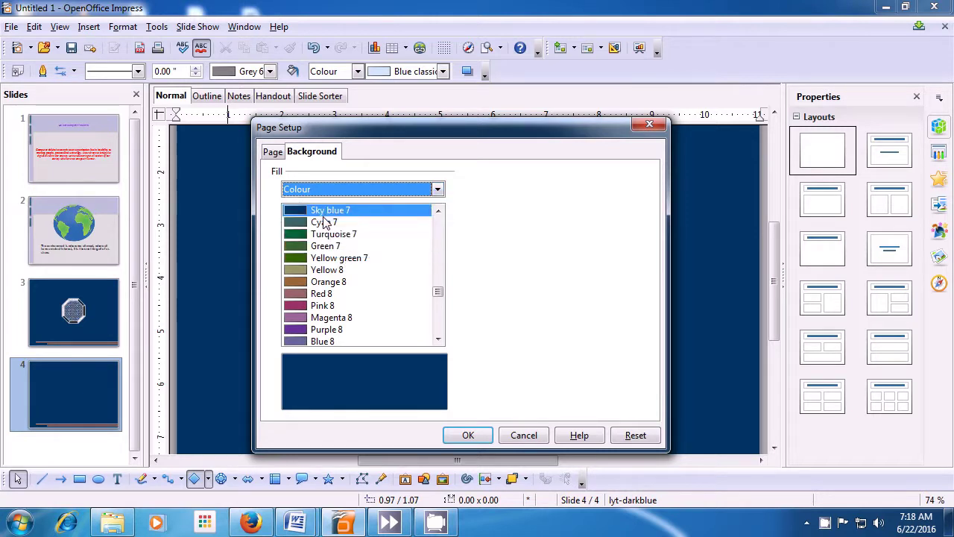
pyautogui.moveTo(438, 293); pyautogui.dragTo(440, 314)
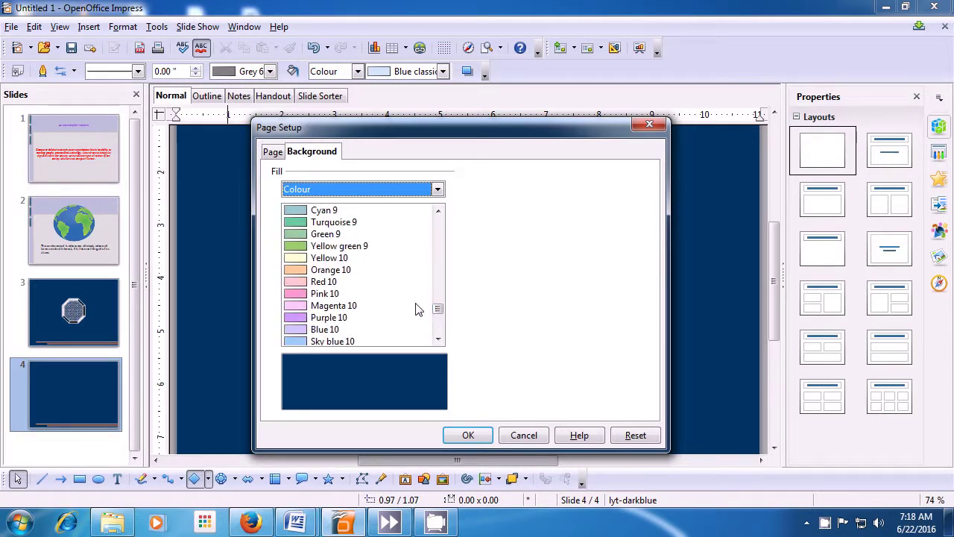
pyautogui.click(298, 307)
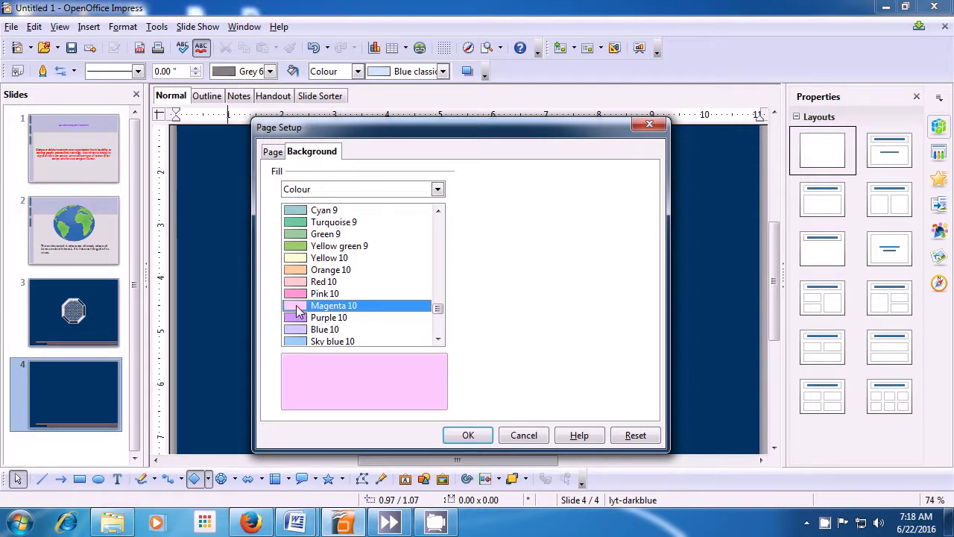
pyautogui.click(456, 435)
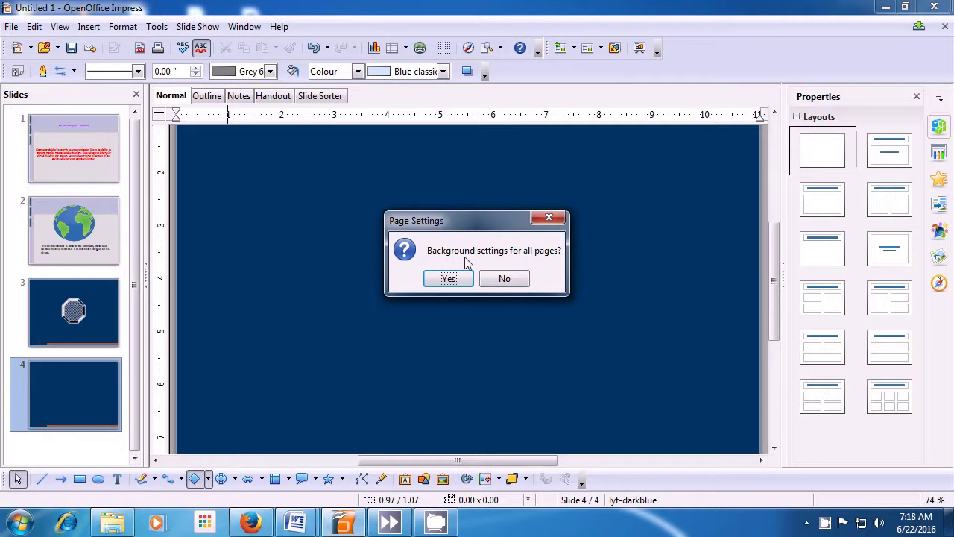
pyautogui.click(504, 280)
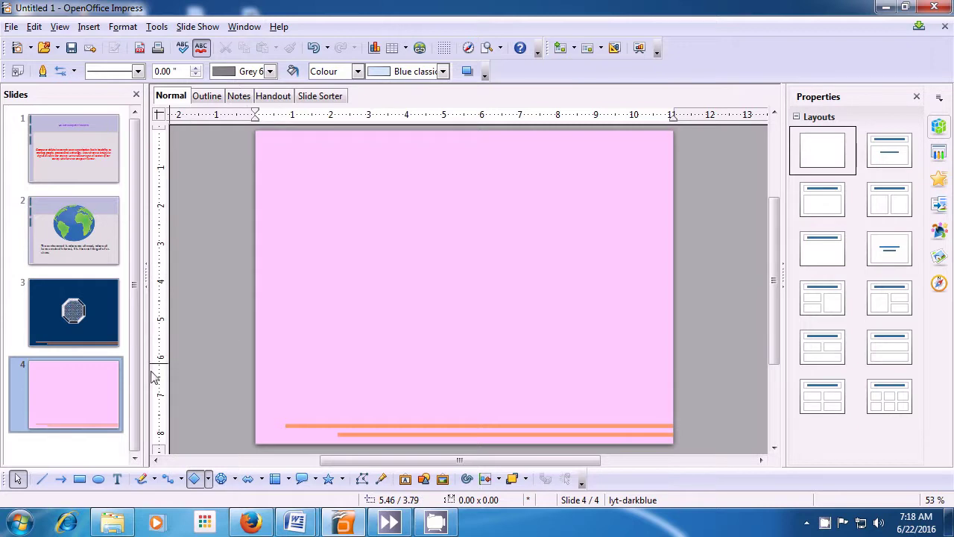
# Step: Draw a cube about 2.46 by 3.38 inches on slide 4 and move it to the middle of the slide
pyautogui.moveTo(91, 422)
pyautogui.click(208, 479)
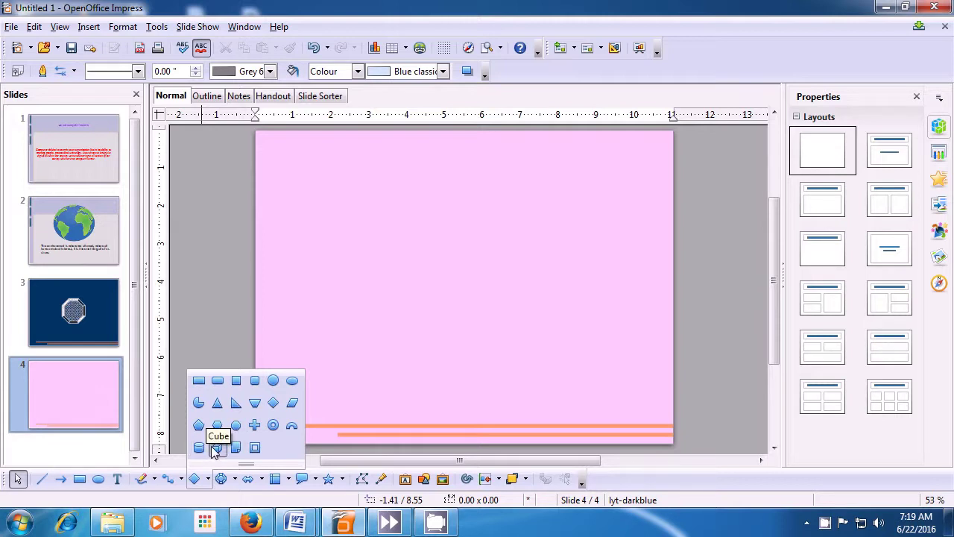
pyautogui.click(216, 448)
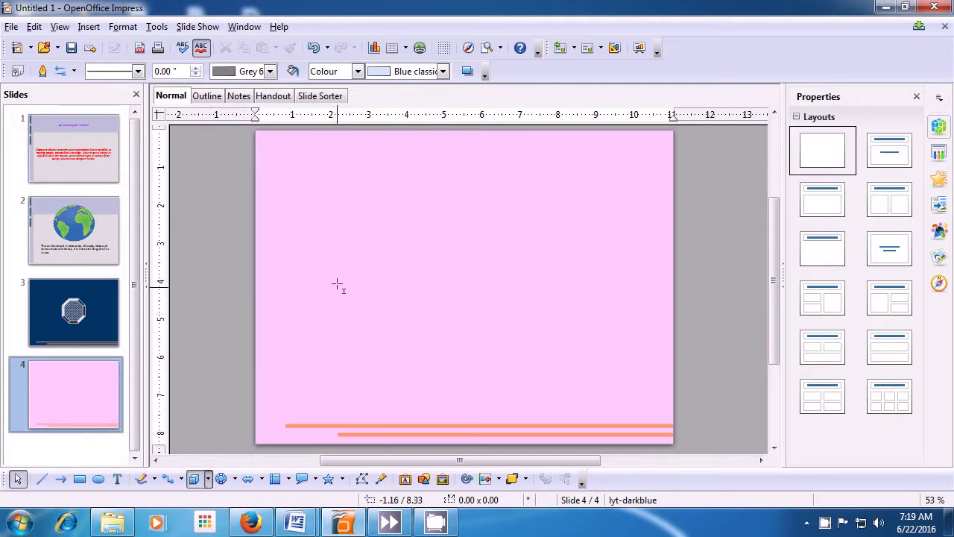
pyautogui.moveTo(349, 237)
pyautogui.mouseDown()
pyautogui.moveTo(411, 283)
pyautogui.moveTo(442, 363)
pyautogui.mouseUp()
pyautogui.moveTo(416, 323); pyautogui.dragTo(493, 323)
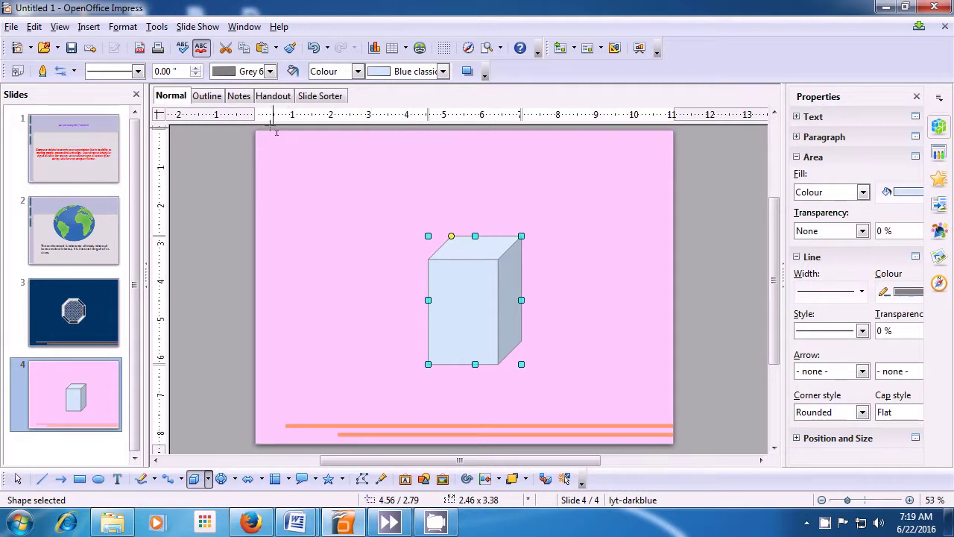
# Step: Give the cube a continuous outline with a line width of 0.02 inches
pyautogui.click(137, 71)
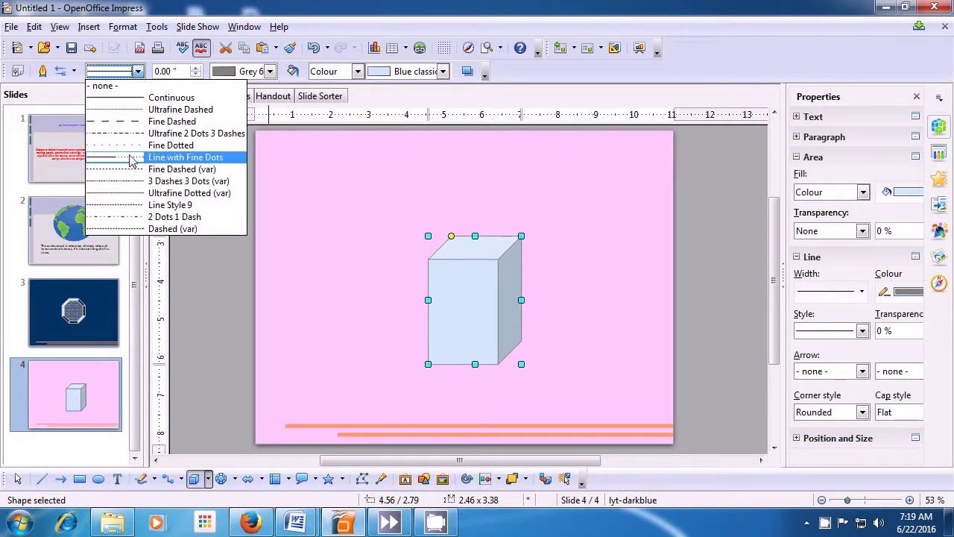
pyautogui.click(137, 98)
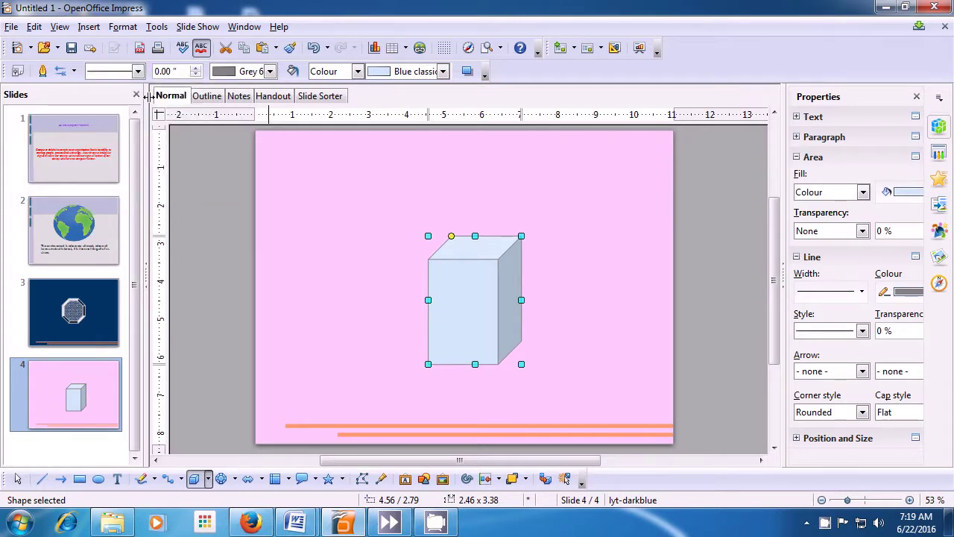
pyautogui.click(197, 69)
pyautogui.click(196, 68)
pyautogui.click(197, 68)
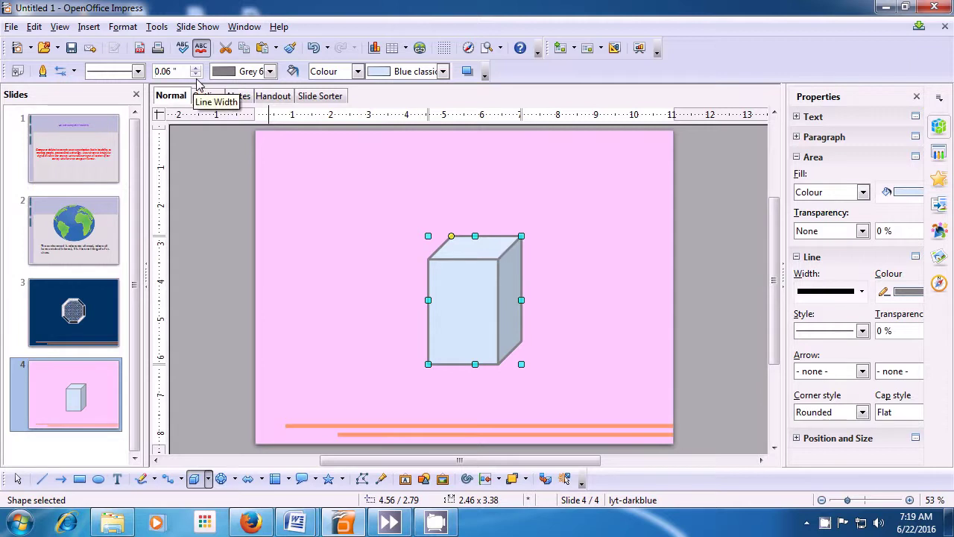
pyautogui.click(196, 75)
pyautogui.click(196, 75)
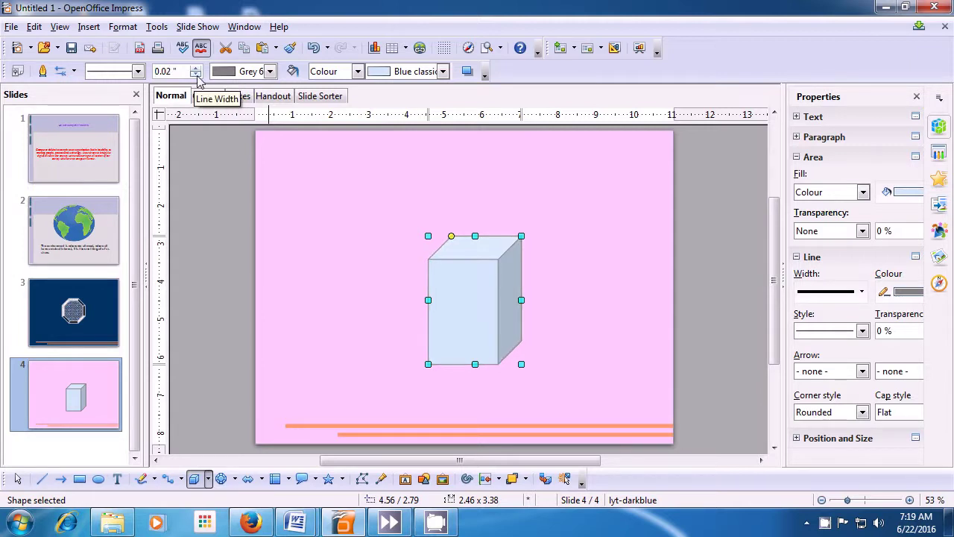
# Step: Change the cube's outline colour to Red 7
pyautogui.click(270, 72)
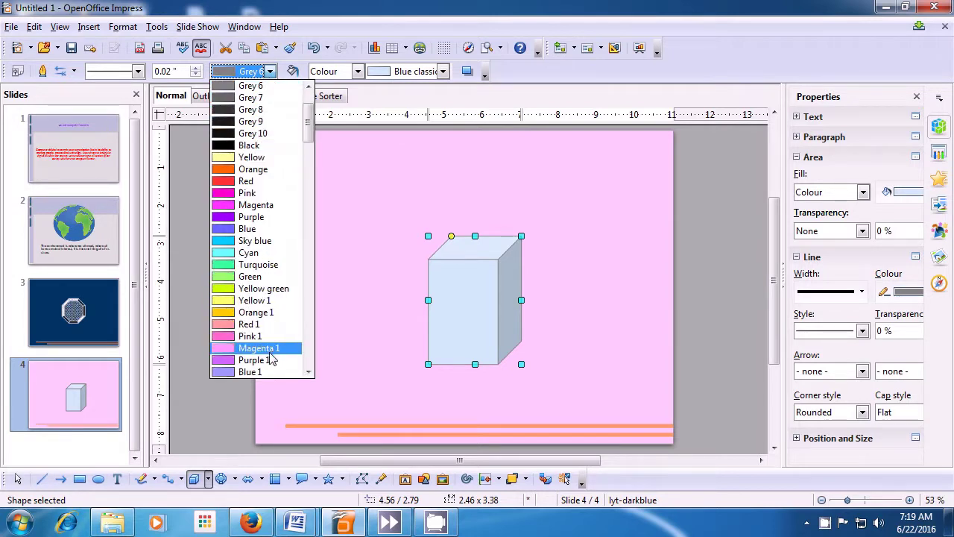
pyautogui.moveTo(308, 136); pyautogui.dragTo(333, 282)
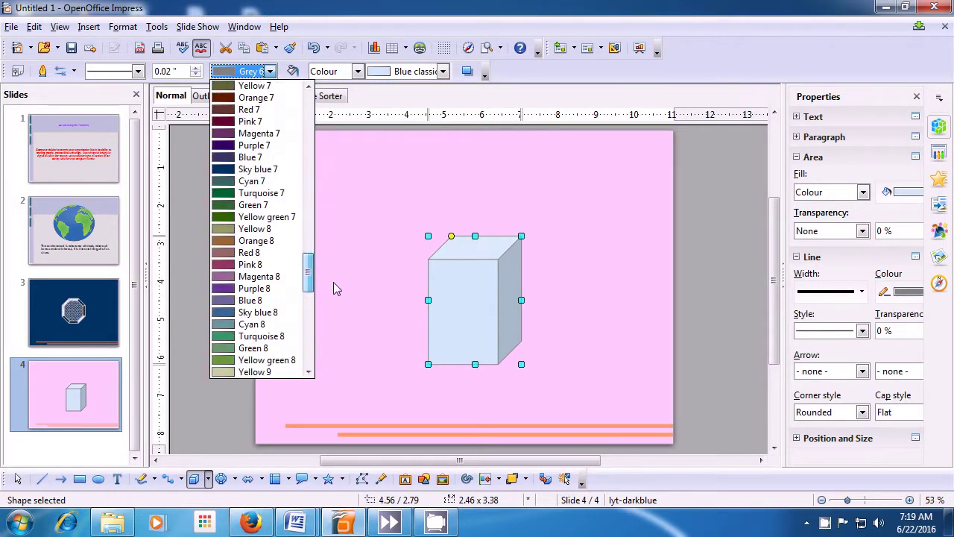
pyautogui.click(249, 110)
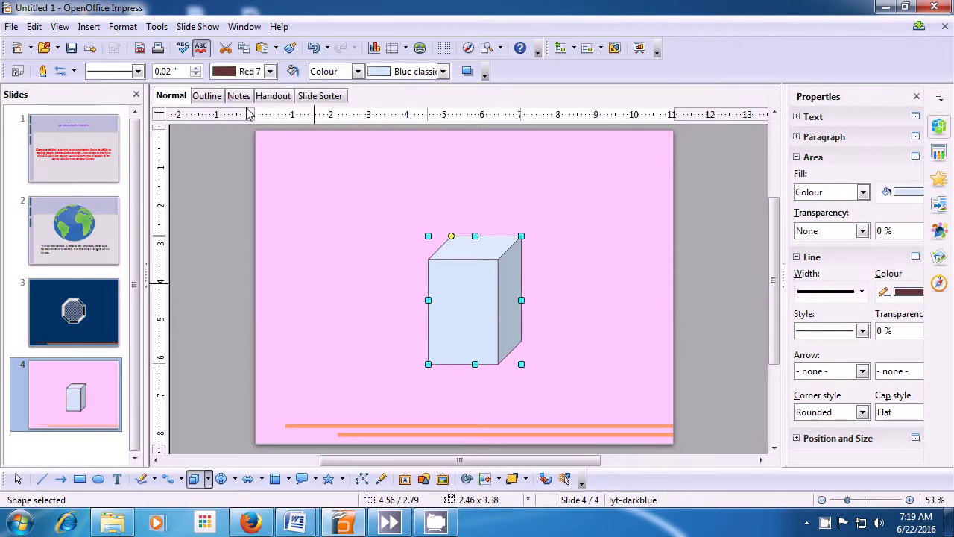
# Step: Fill the cube with the gradient Blue Gradient 2 and deselect it
pyautogui.click(357, 72)
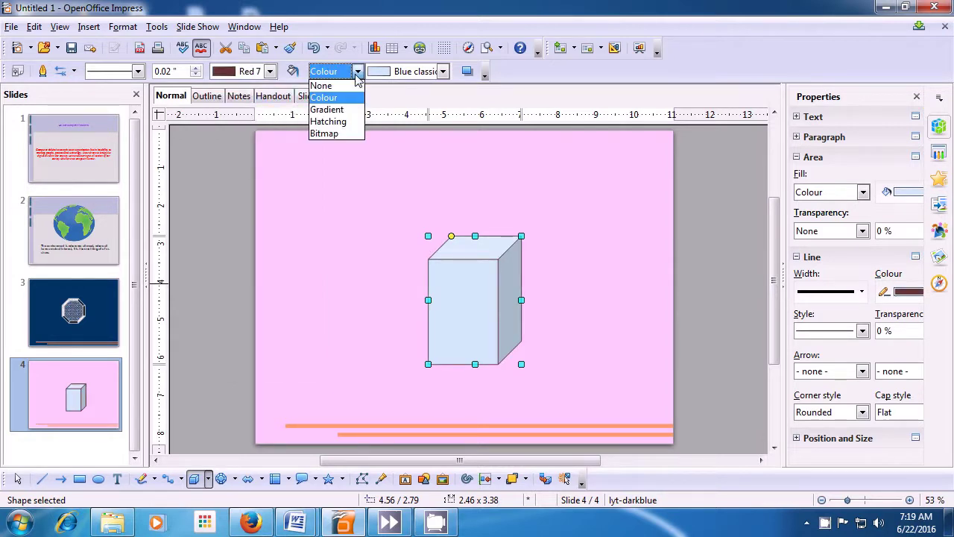
pyautogui.click(340, 111)
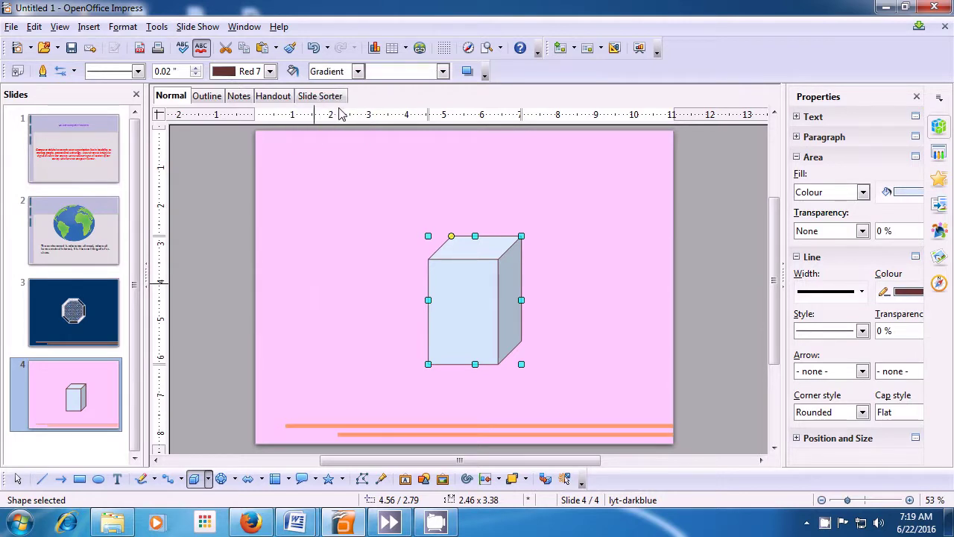
pyautogui.click(442, 74)
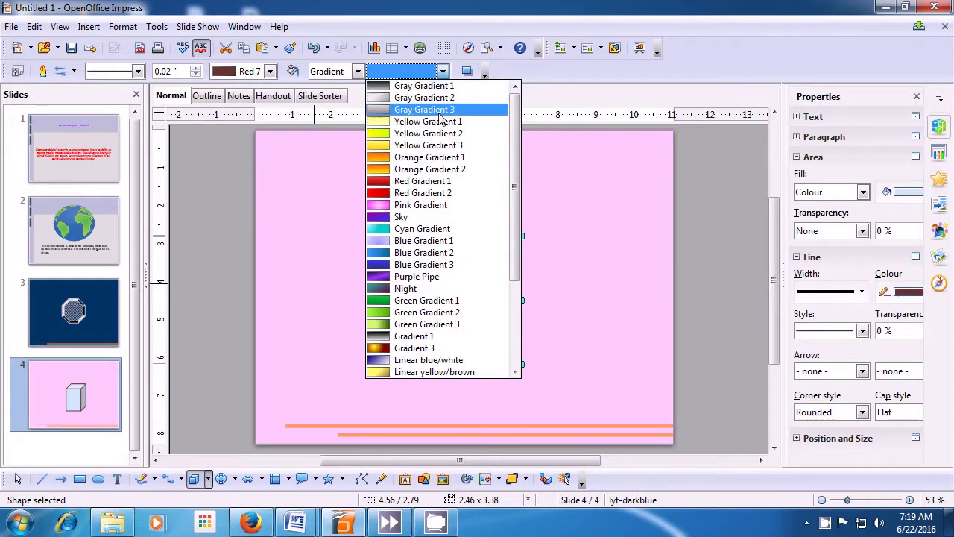
pyautogui.click(454, 254)
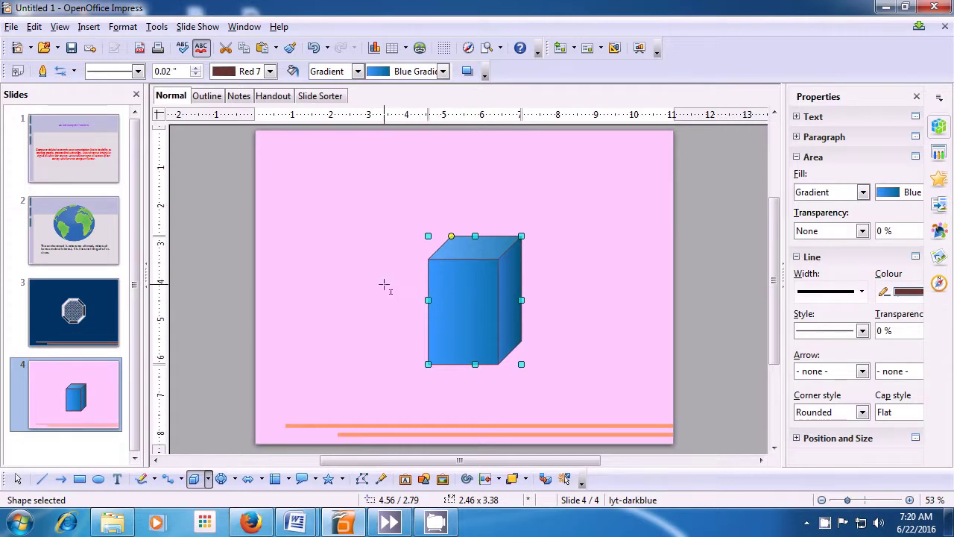
pyautogui.press('Escape')
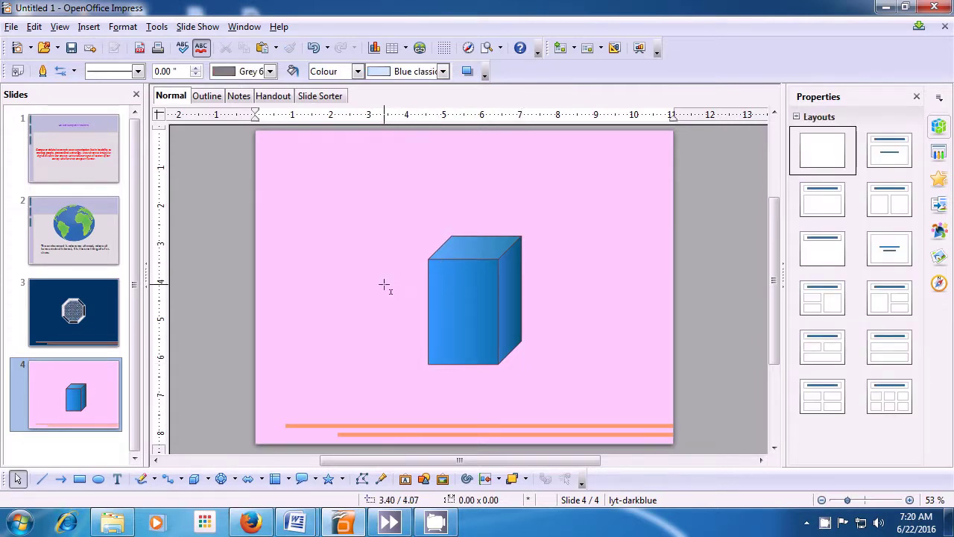
# Step: Set up a duplication of the cube with 4 copies and the start colour Blue 2
pyautogui.click(473, 319)
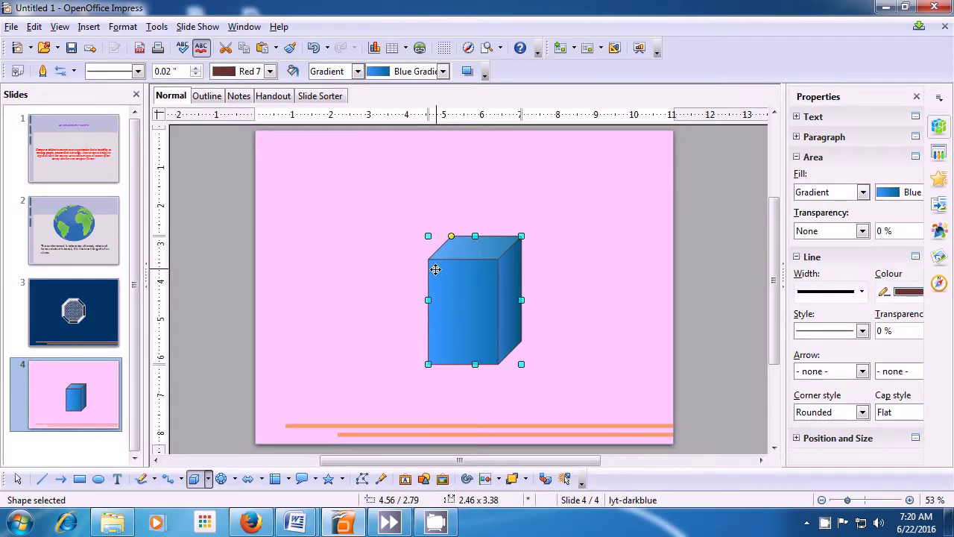
pyautogui.click(383, 286)
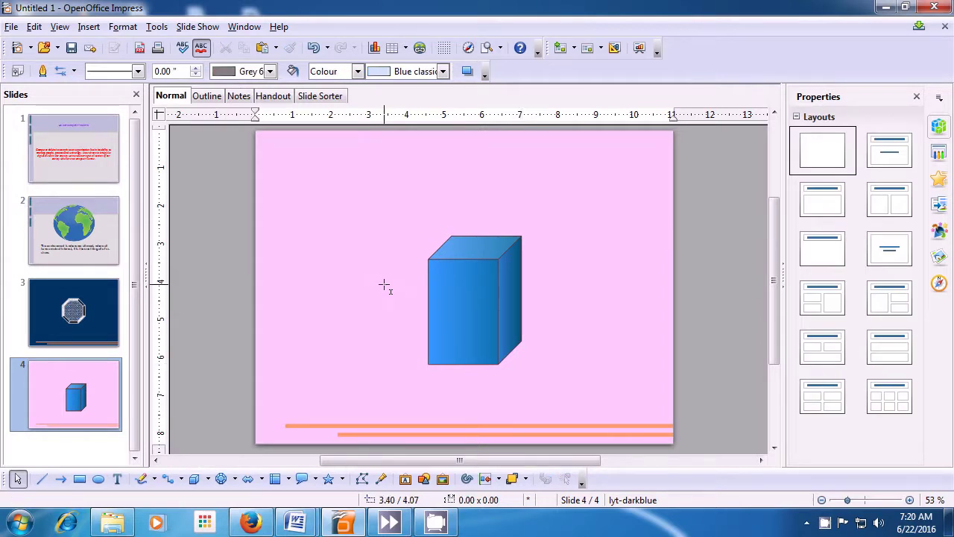
pyautogui.click(473, 322)
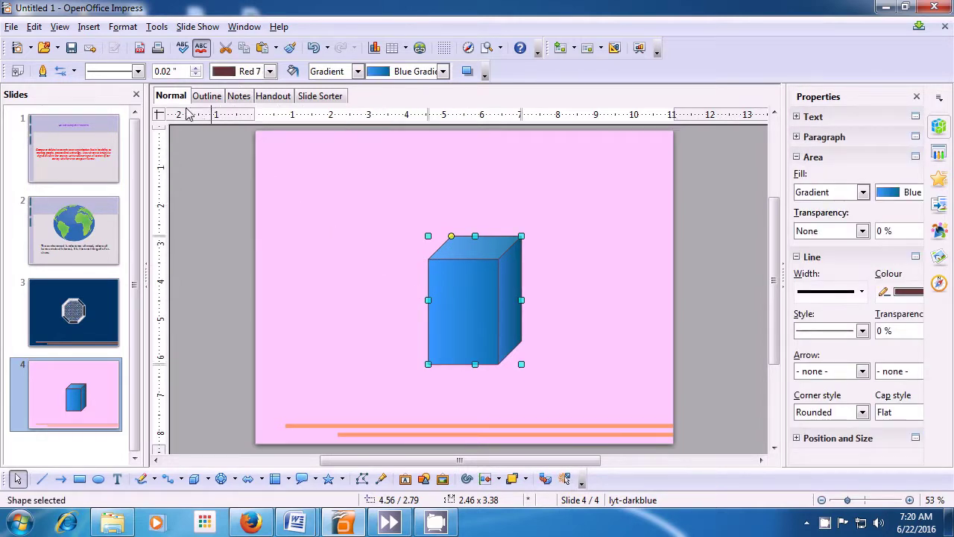
pyautogui.click(35, 27)
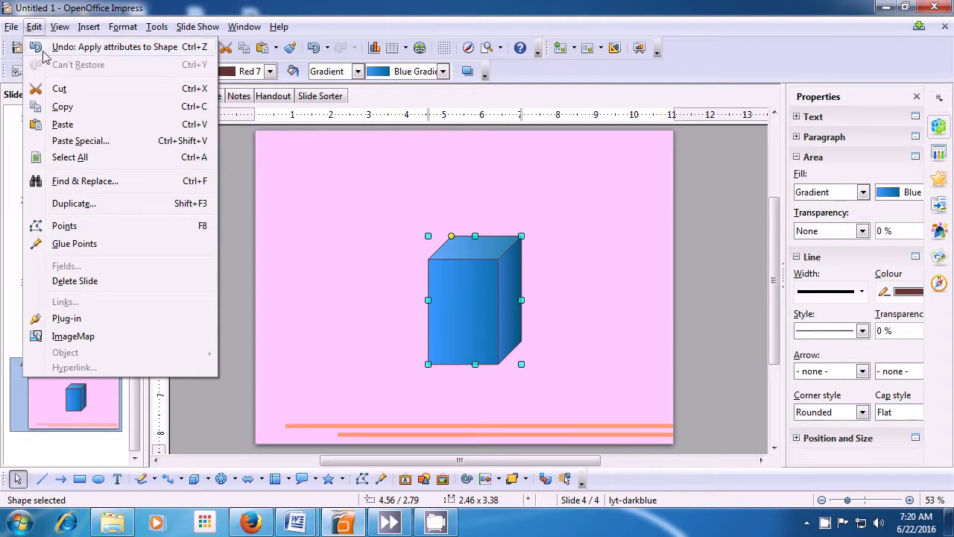
pyautogui.click(74, 204)
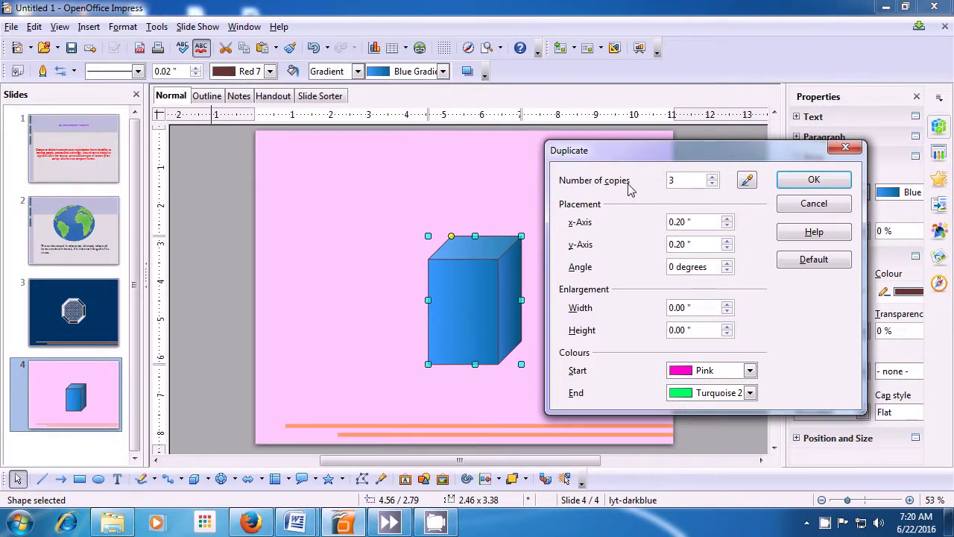
pyautogui.click(713, 184)
pyautogui.click(749, 372)
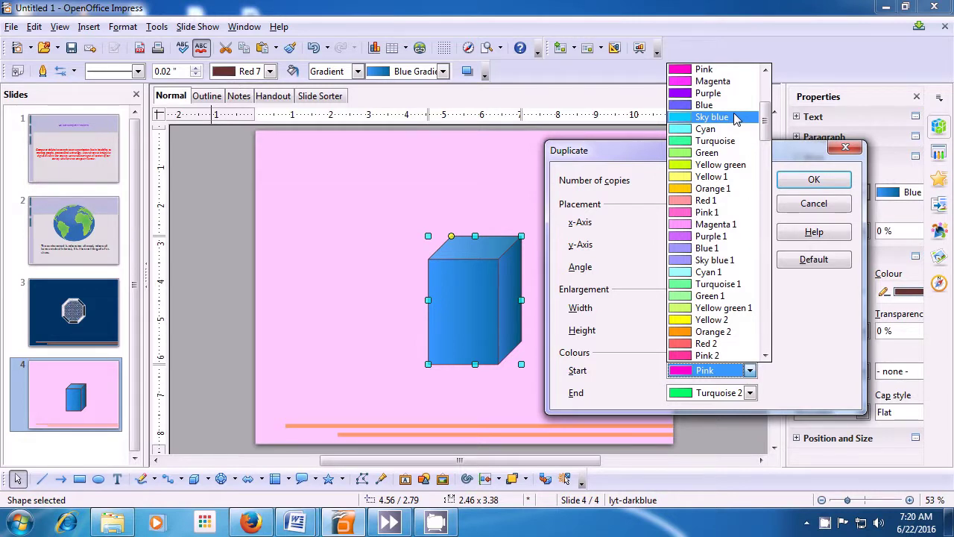
pyautogui.moveTo(767, 123); pyautogui.dragTo(763, 153)
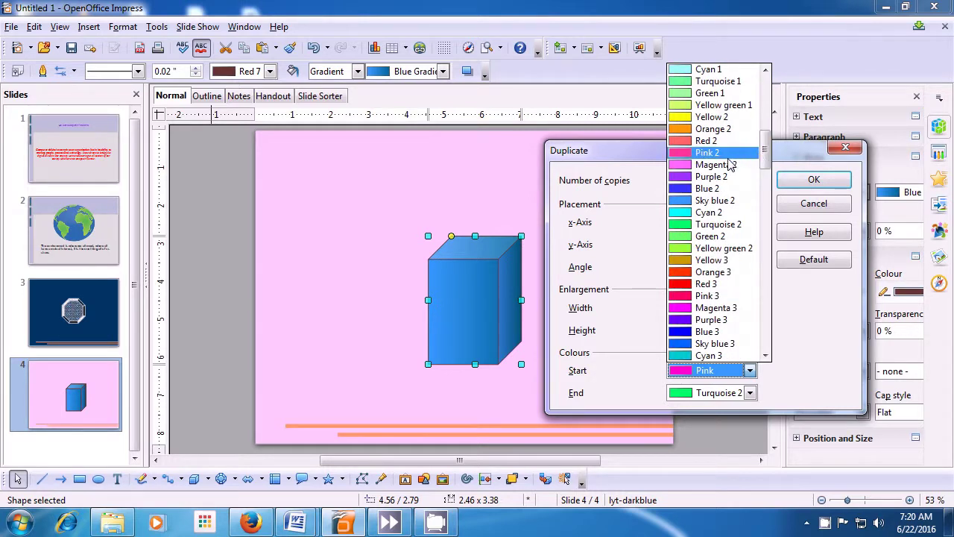
pyautogui.click(718, 189)
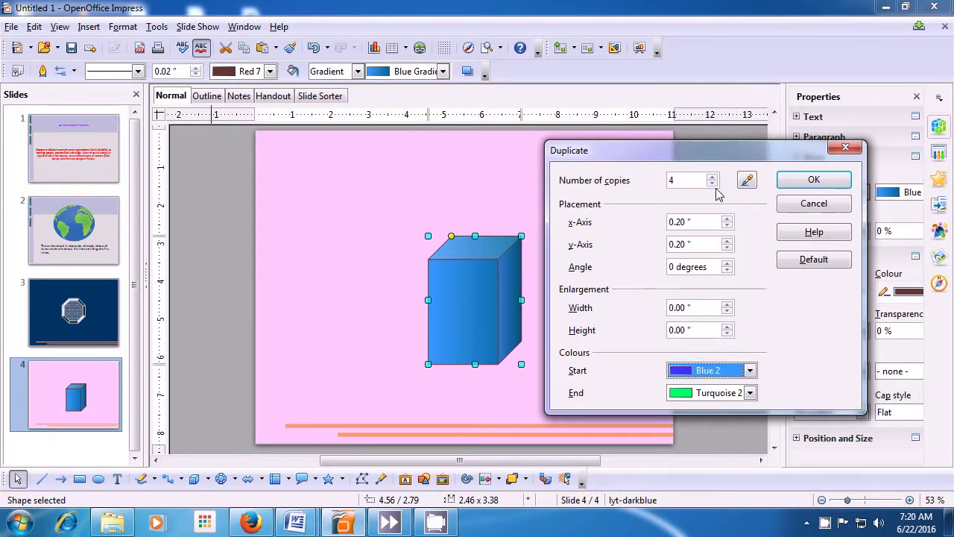
# Step: Set the end colour of the duplication to Orange and create the copies
pyautogui.click(750, 393)
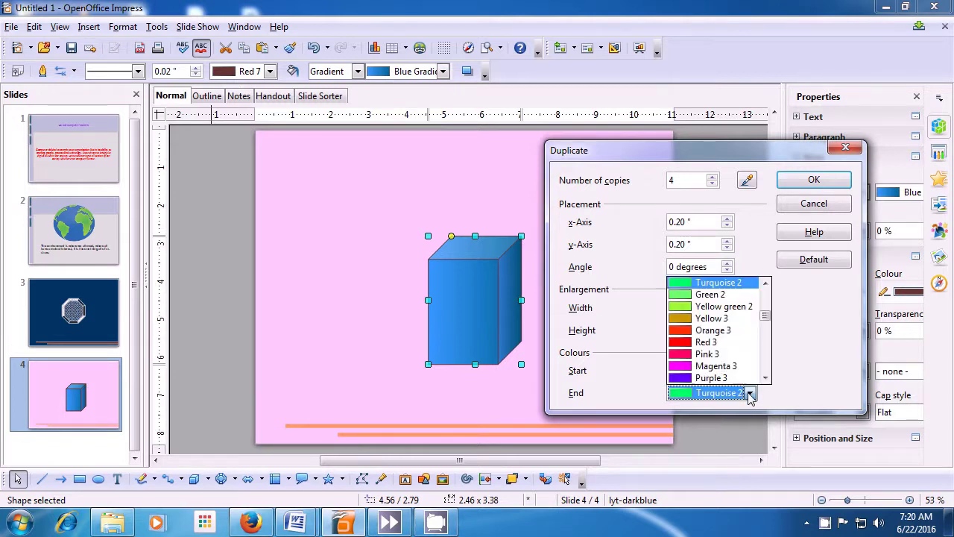
pyautogui.scroll(3, 765, 313)
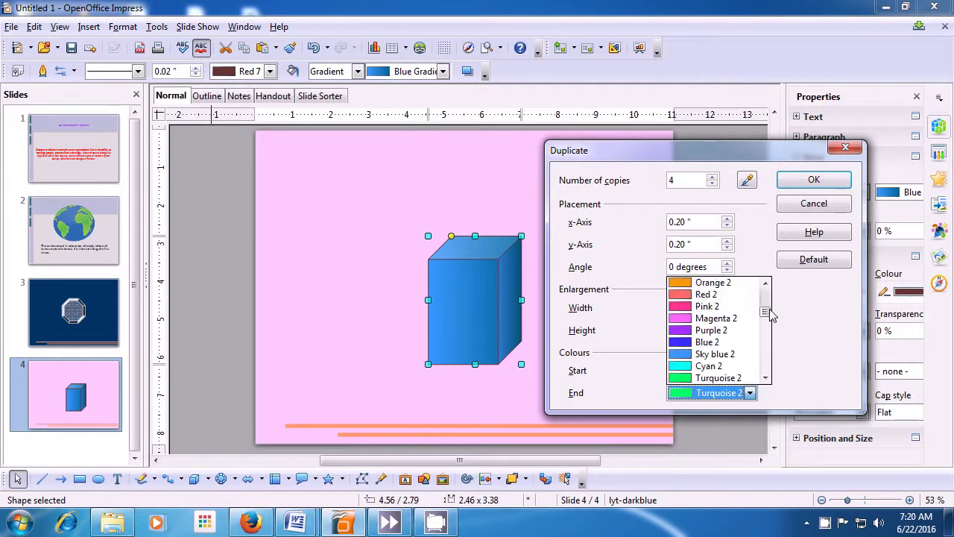
pyautogui.moveTo(765, 314)
pyautogui.mouseDown()
pyautogui.moveTo(766, 352)
pyautogui.moveTo(765, 302)
pyautogui.mouseUp()
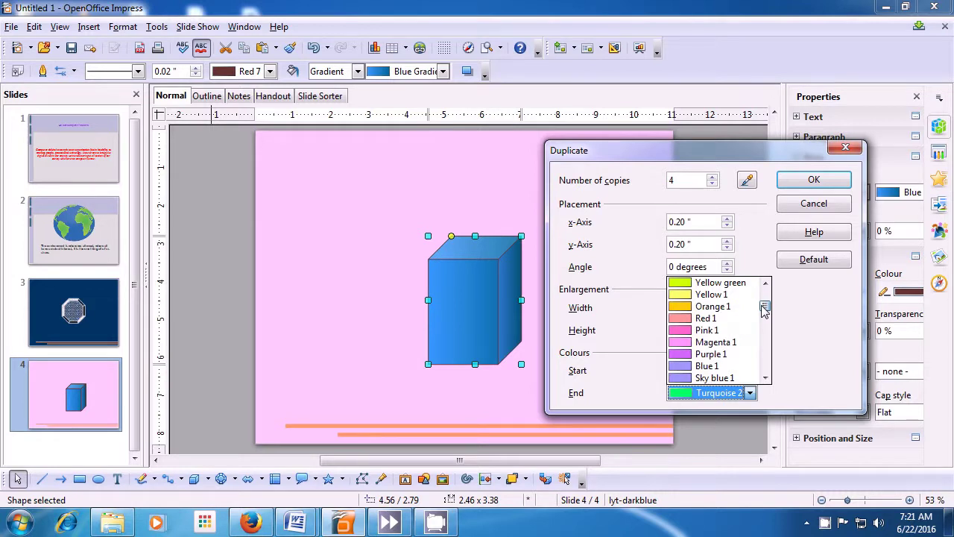
pyautogui.moveTo(764, 309); pyautogui.dragTo(764, 301)
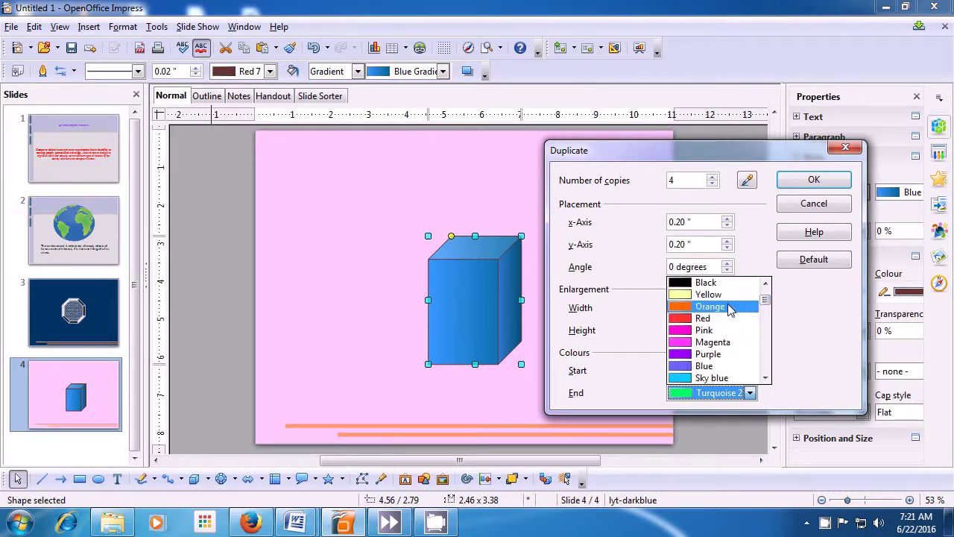
pyautogui.click(701, 309)
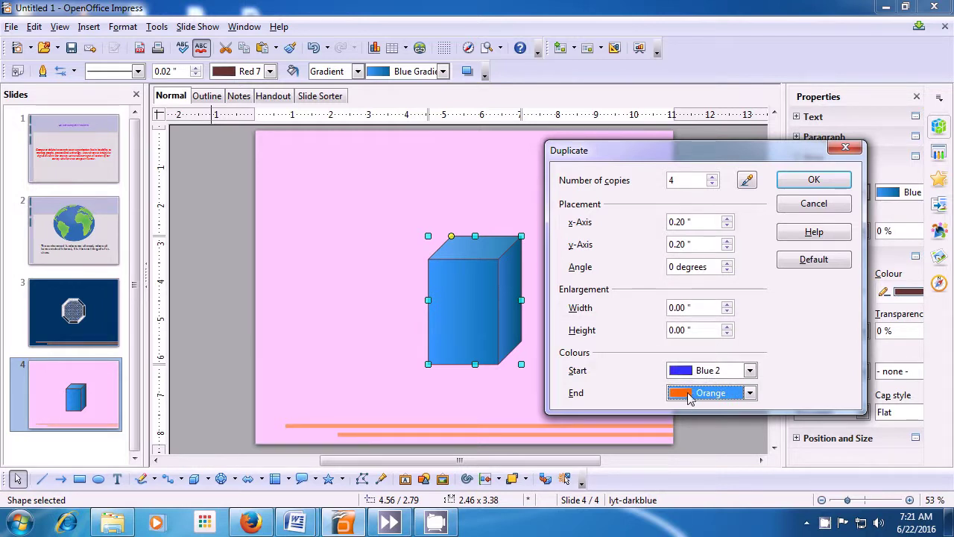
pyautogui.click(797, 184)
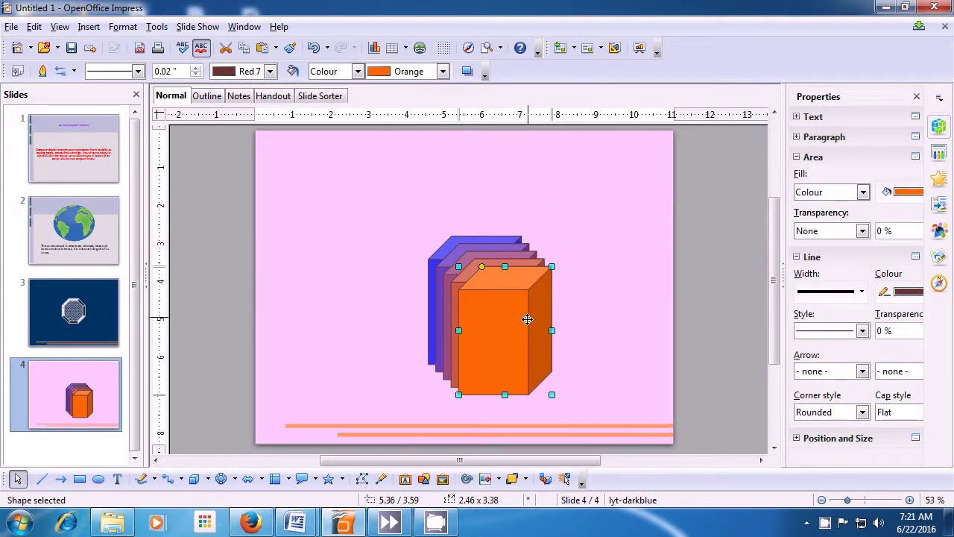
# Step: Move the orange cube to the slide's upper right, the red to upper left, the magenta to lower right and the violet to lower left
pyautogui.moveTo(525, 324); pyautogui.dragTo(629, 196)
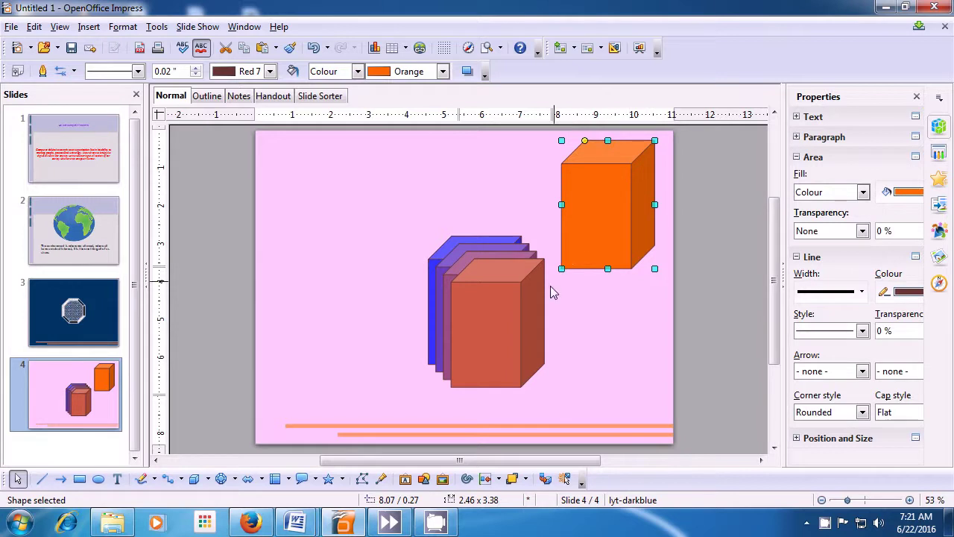
pyautogui.click(530, 304)
pyautogui.moveTo(503, 302); pyautogui.dragTo(355, 217)
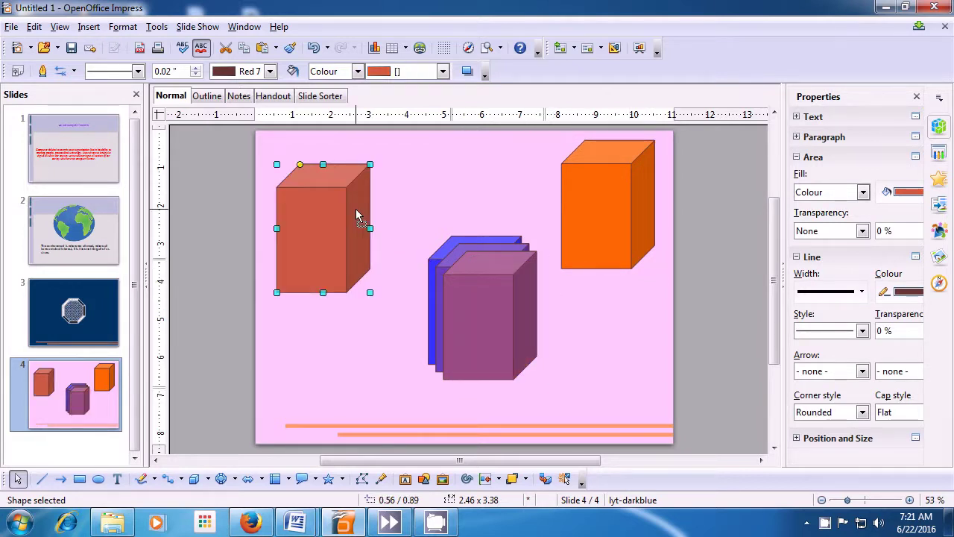
pyautogui.moveTo(462, 296); pyautogui.dragTo(582, 340)
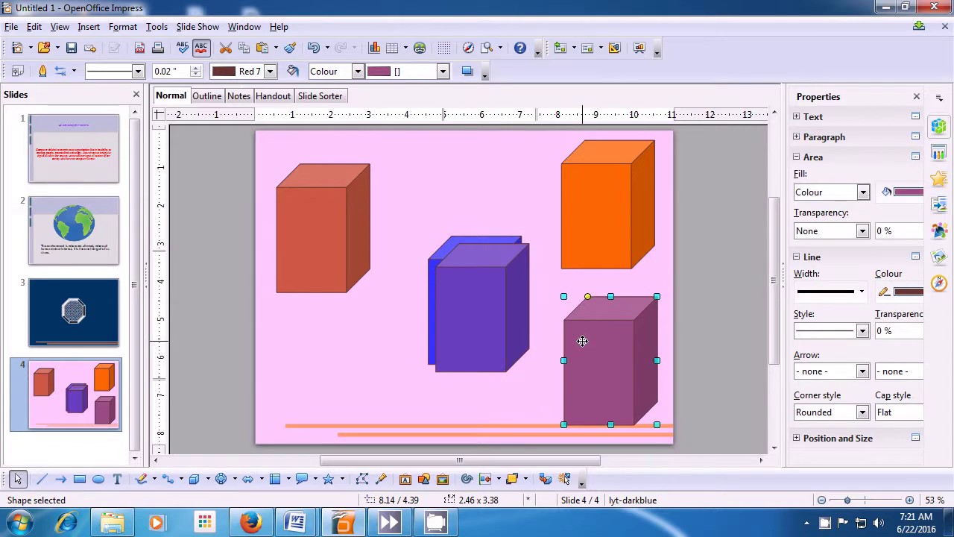
pyautogui.moveTo(491, 309); pyautogui.dragTo(332, 369)
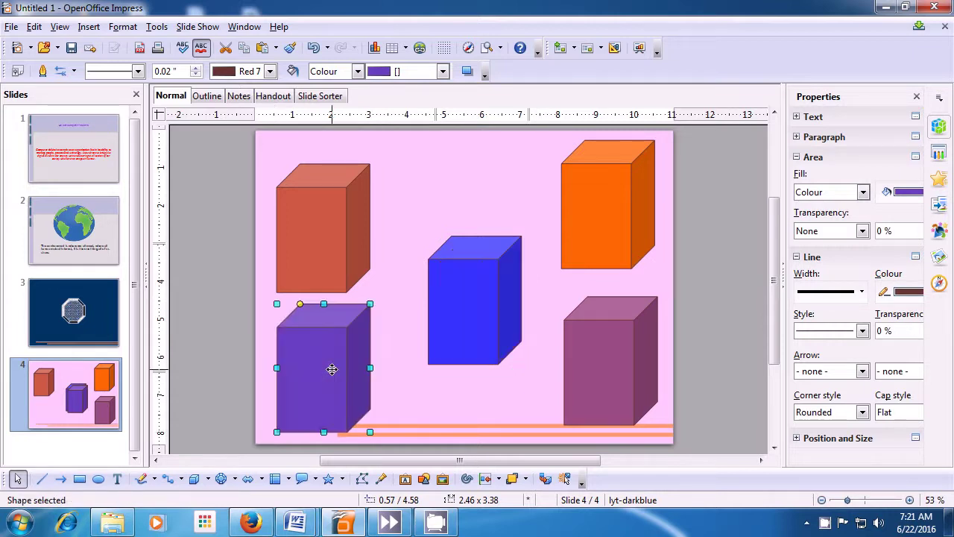
pyautogui.moveTo(318, 255); pyautogui.dragTo(326, 224)
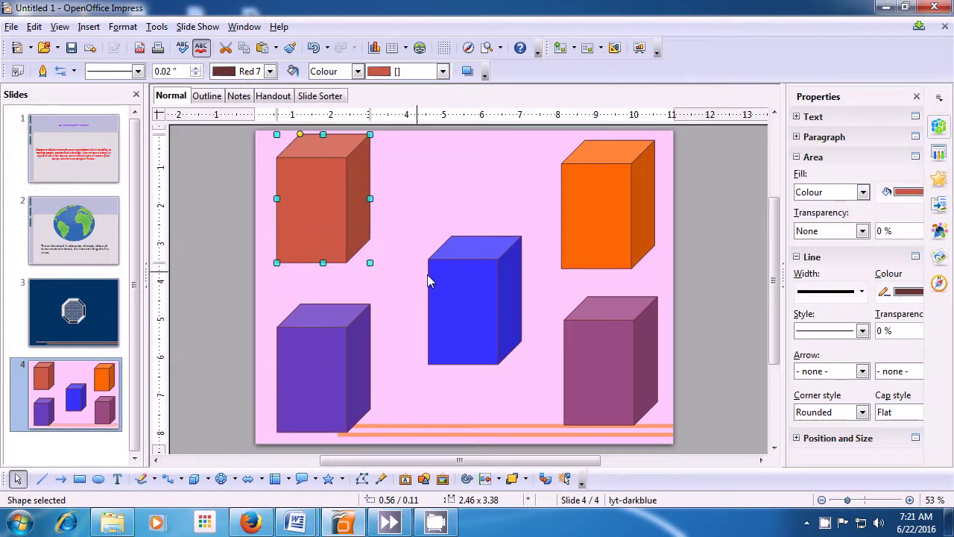
pyautogui.click(447, 387)
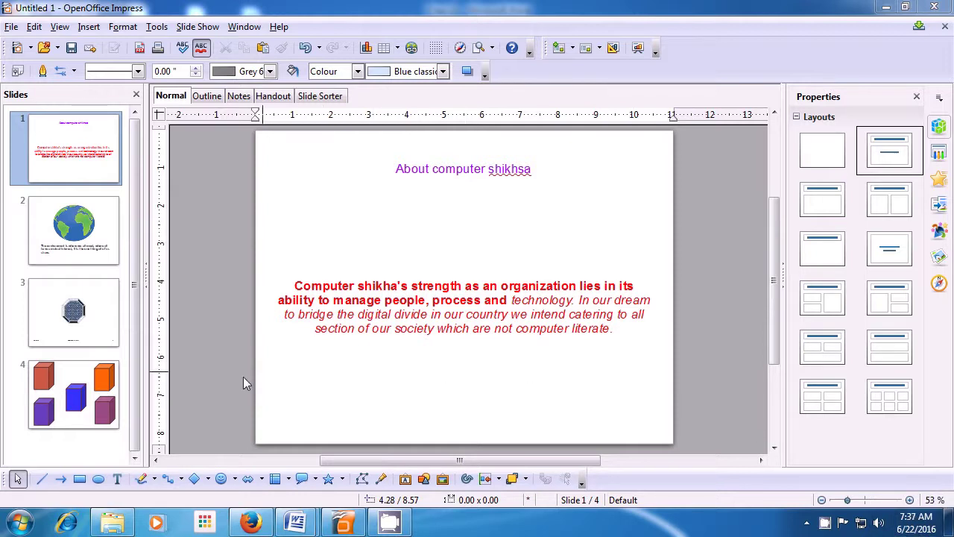
pyautogui.click(101, 414)
pyautogui.click(77, 335)
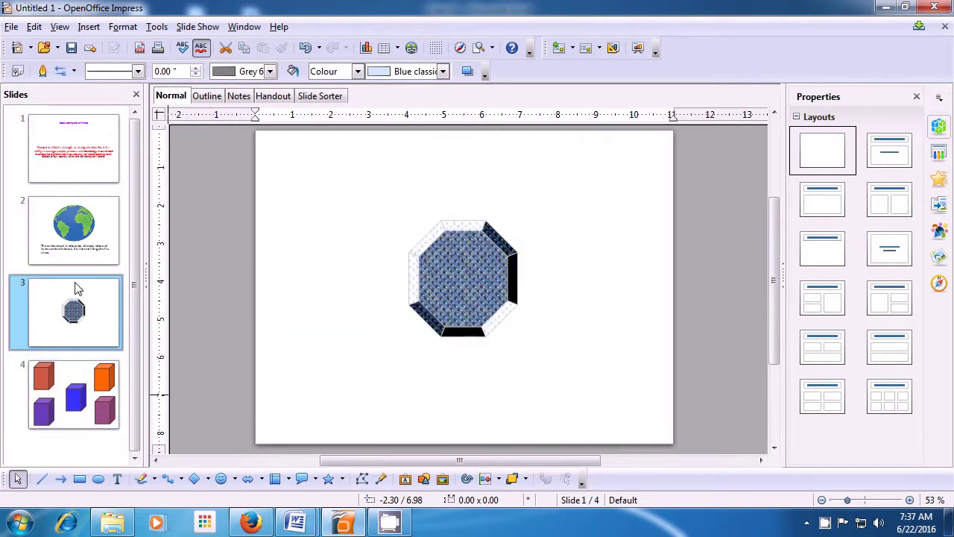
pyautogui.click(77, 246)
pyautogui.click(71, 153)
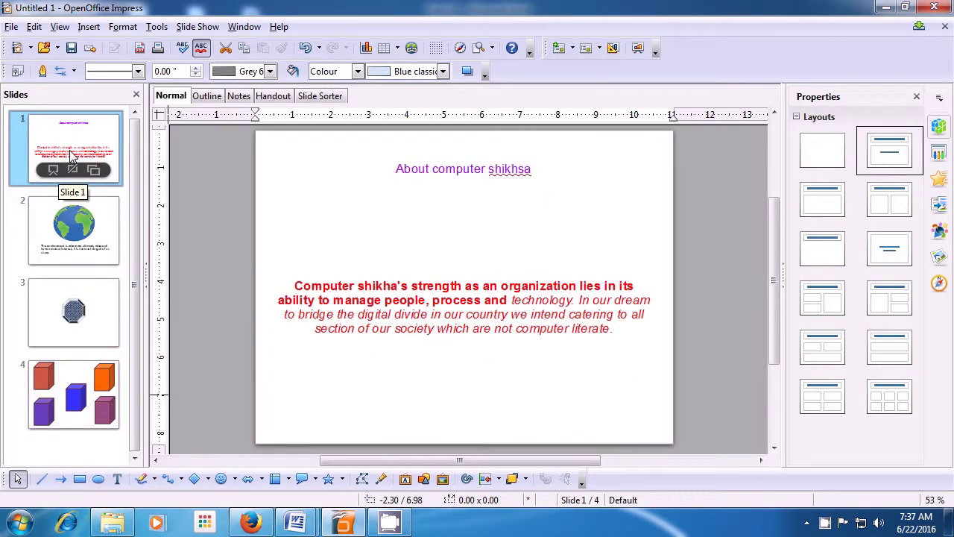
# Step: Open the header and footer settings and include a variable date and time in English (USA) on the slides
pyautogui.click(63, 27)
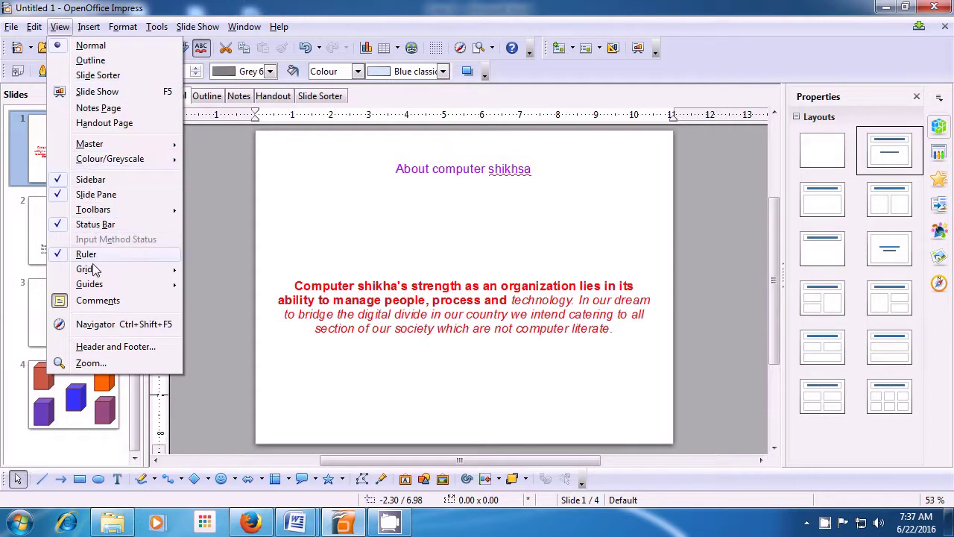
pyautogui.click(113, 347)
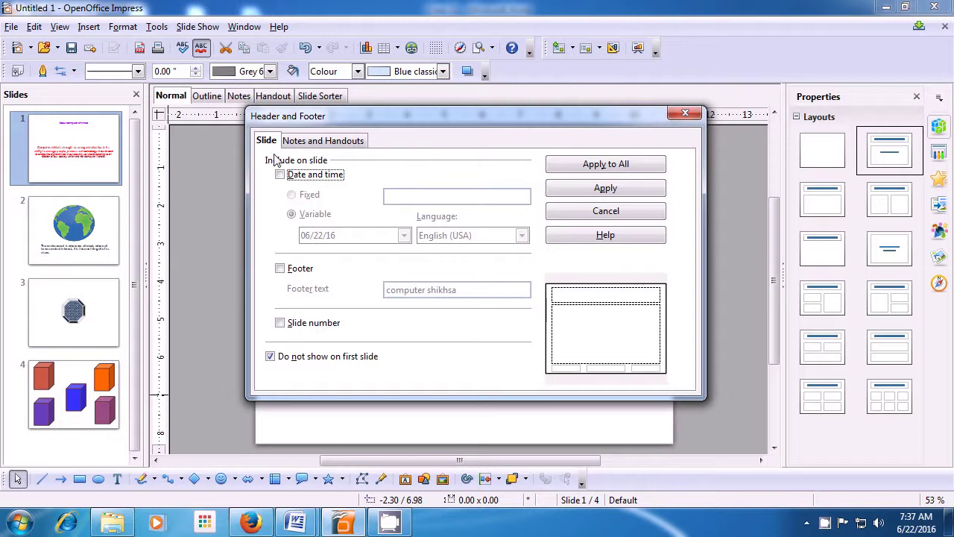
pyautogui.click(281, 180)
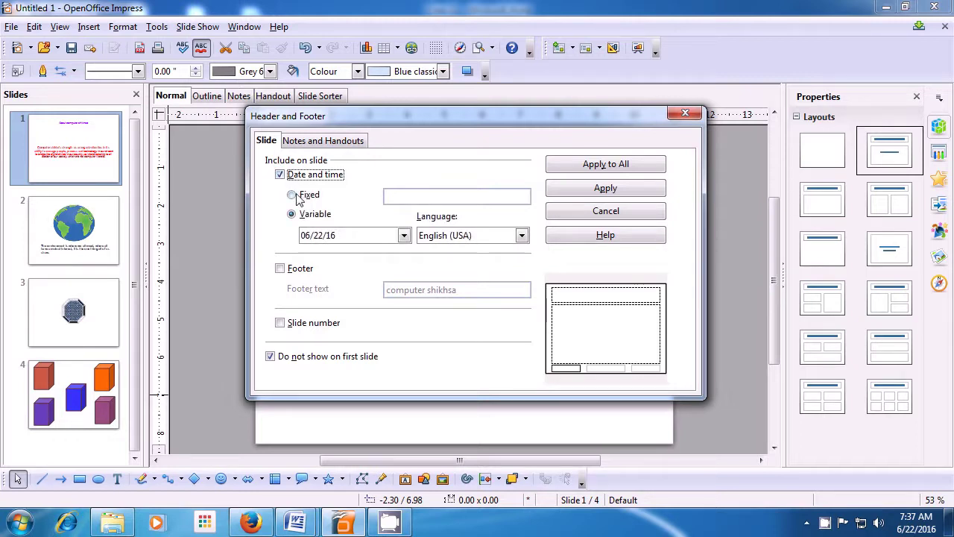
pyautogui.click(293, 195)
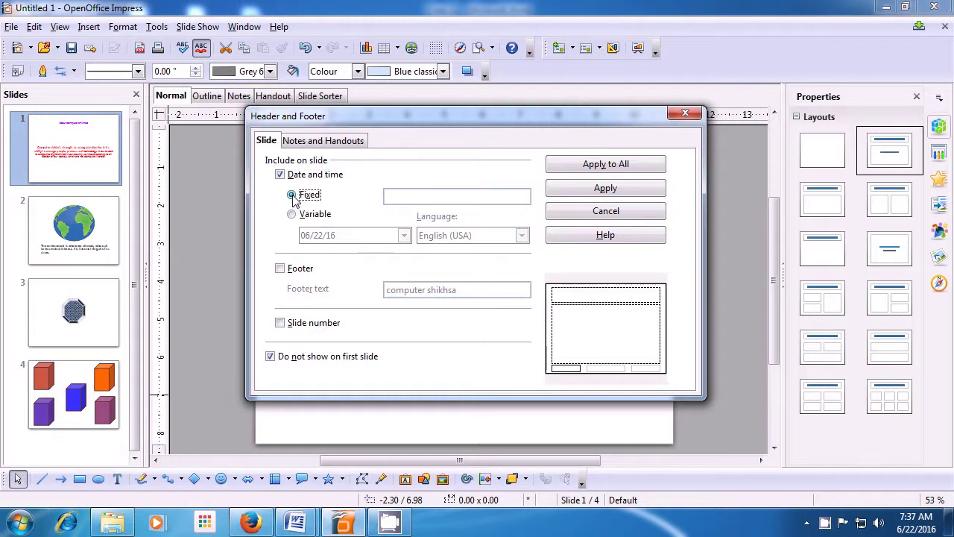
pyautogui.click(291, 215)
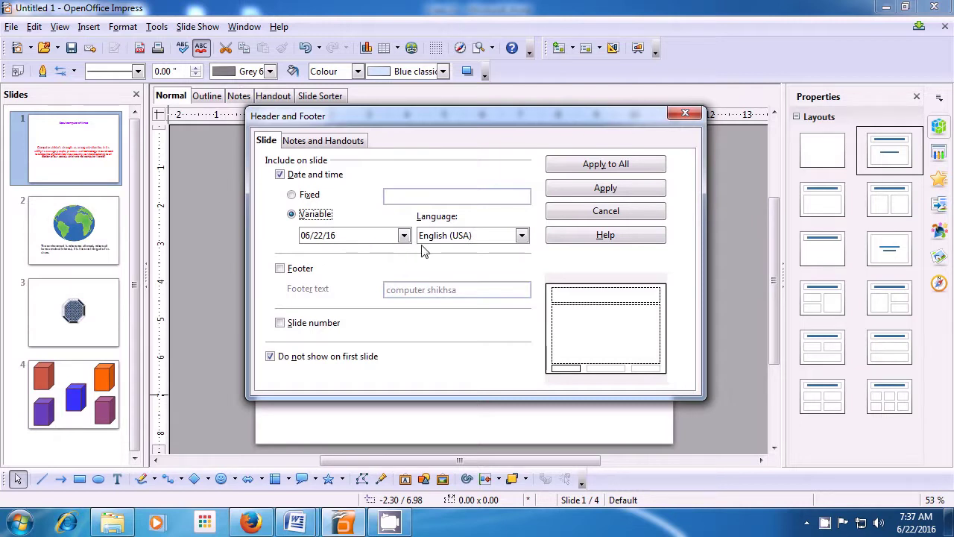
pyautogui.click(521, 235)
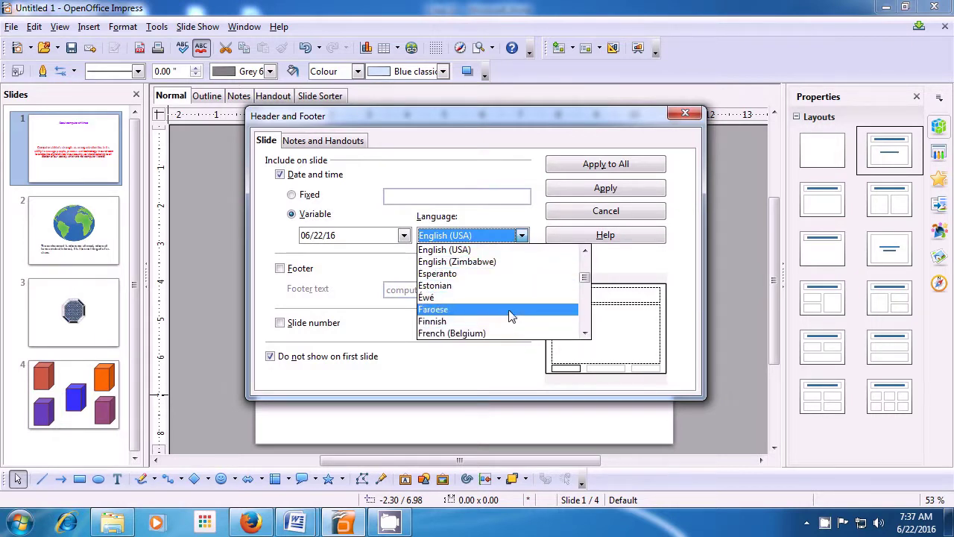
pyautogui.click(495, 252)
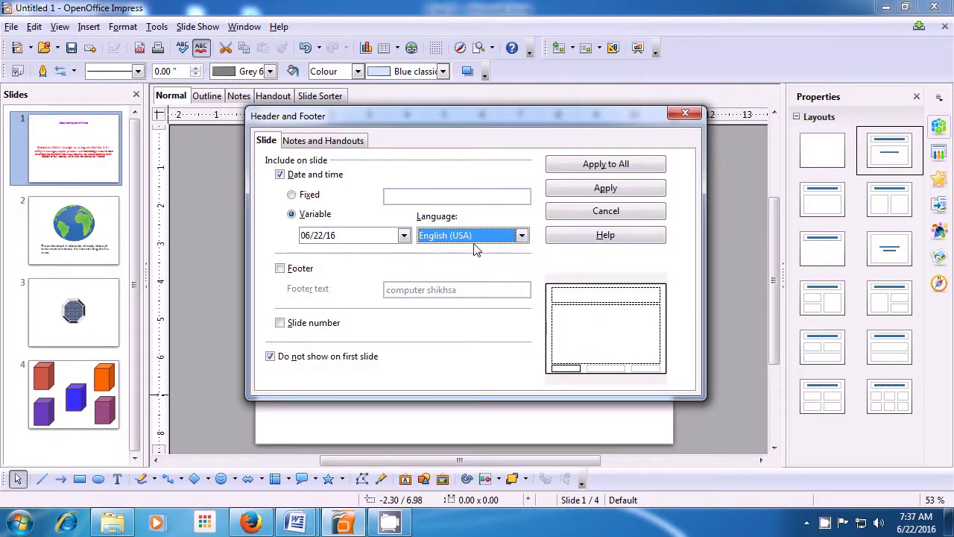
# Step: Include a footer on the slides and retype its text as "computer shikhsa"
pyautogui.click(280, 268)
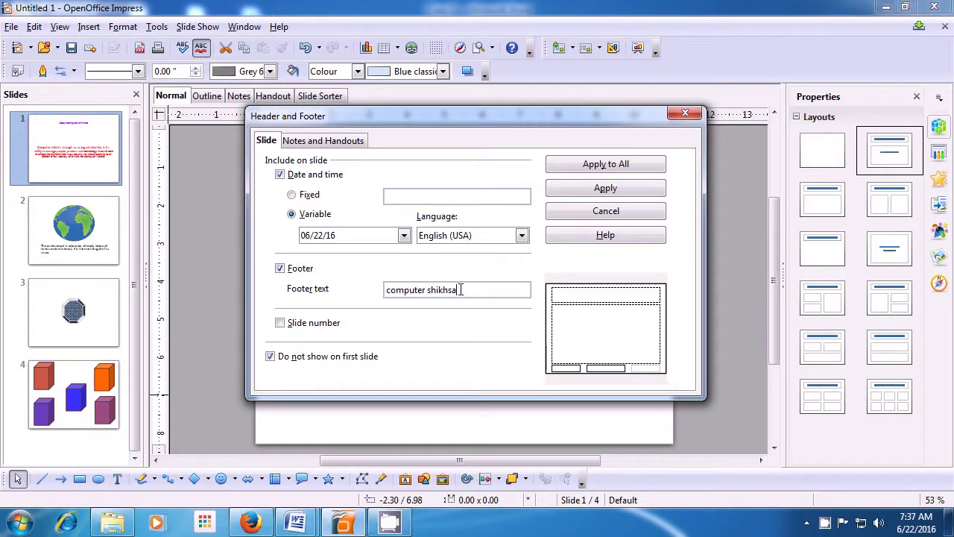
pyautogui.press('BackSpace')
pyautogui.press('BackSpace')
pyautogui.press('BackSpace')
pyautogui.press('BackSpace')
pyautogui.press('BackSpace')
pyautogui.press('BackSpace')
pyautogui.press('BackSpace')
pyautogui.press('BackSpace')
pyautogui.press('BackSpace')
pyautogui.press('BackSpace')
pyautogui.press('BackSpace')
pyautogui.press('BackSpace')
pyautogui.write('computer s')
# Step: Include the slide number, allow these fields on the first slide too, and apply the header and footer settings to all slides
pyautogui.click(281, 326)
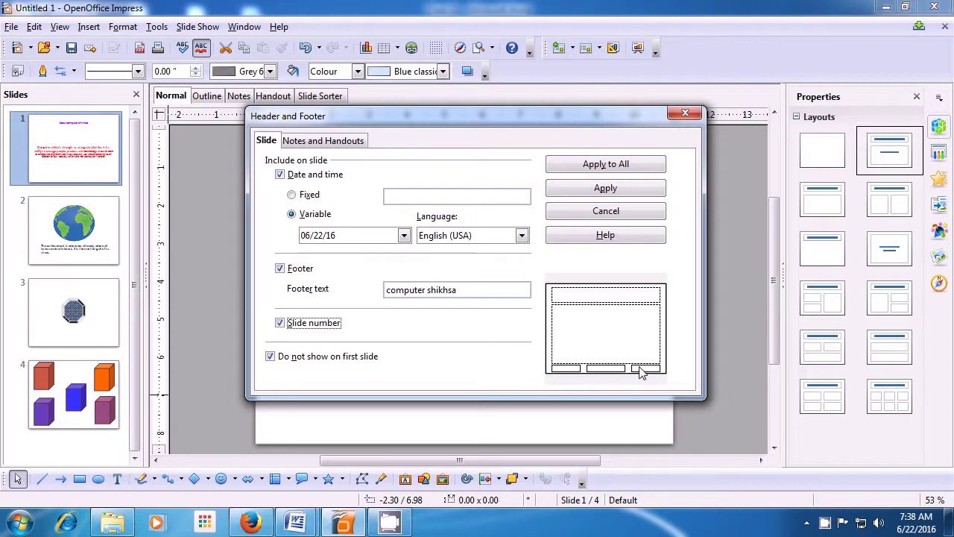
pyautogui.click(270, 358)
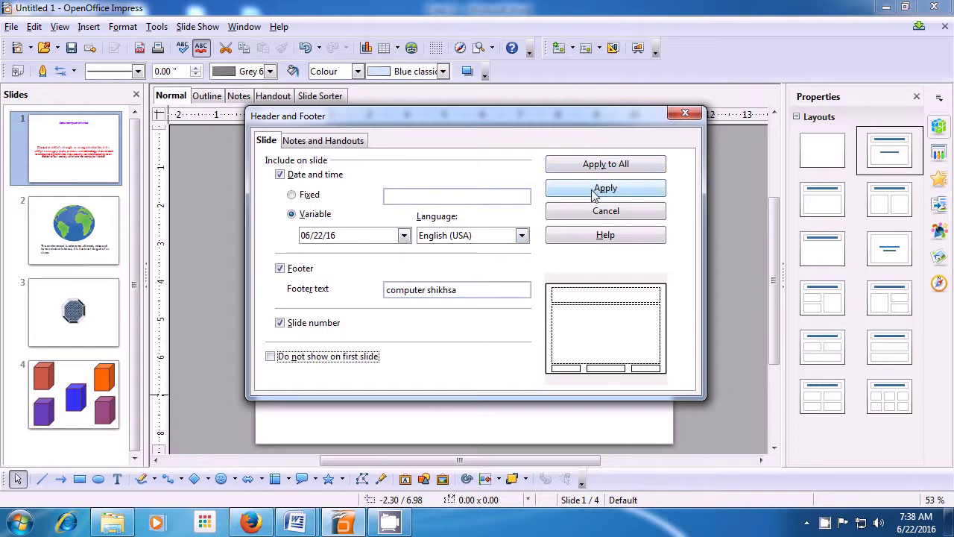
pyautogui.click(596, 165)
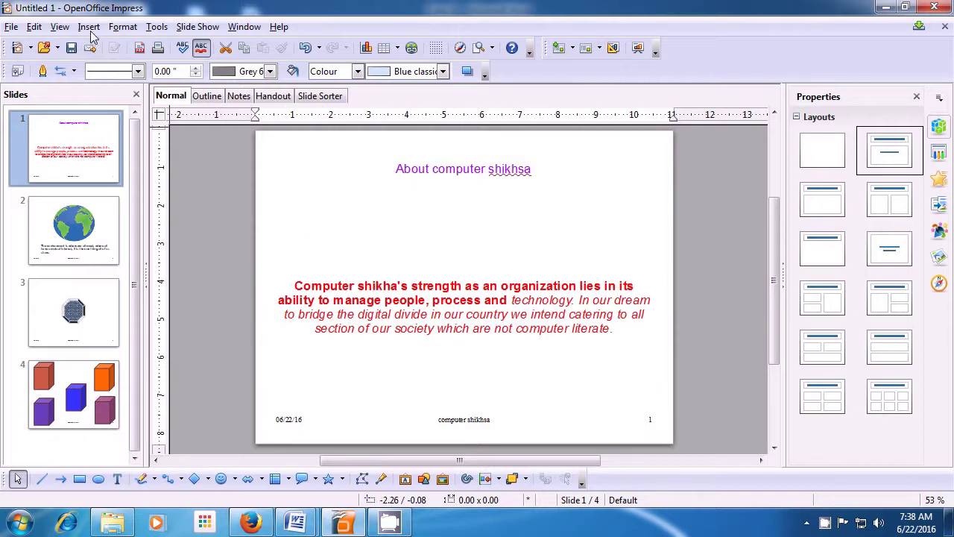
# Step: Start the slide show to view the slides with their date, footer and slide number
pyautogui.click(186, 29)
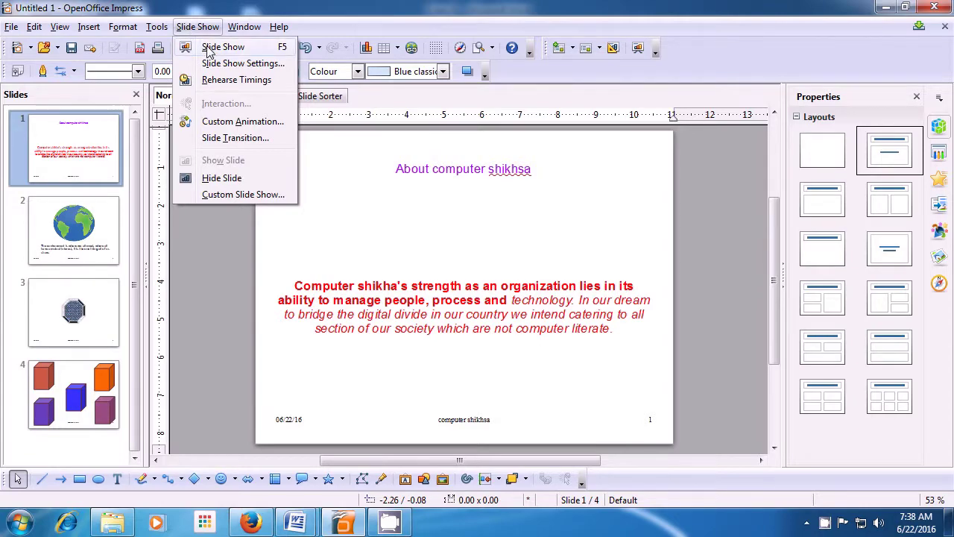
pyautogui.click(209, 49)
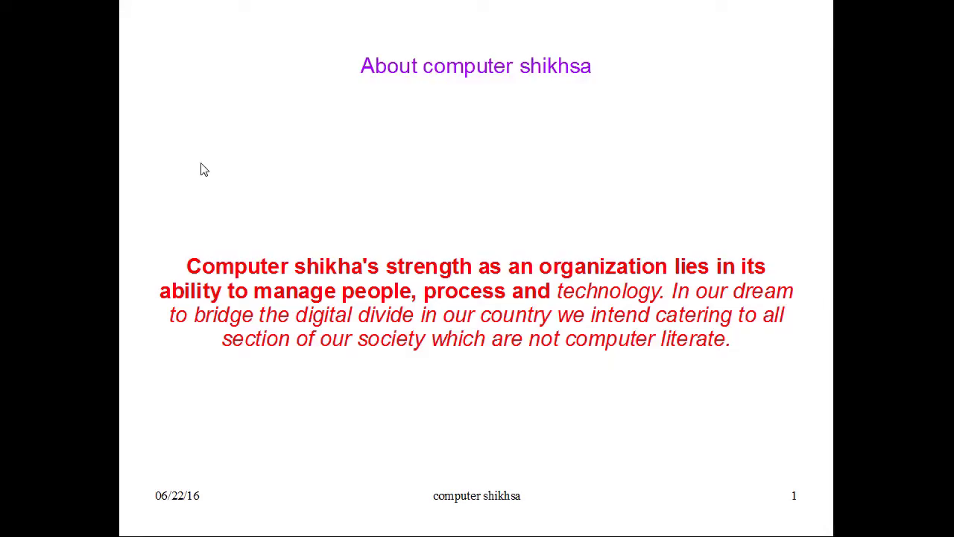